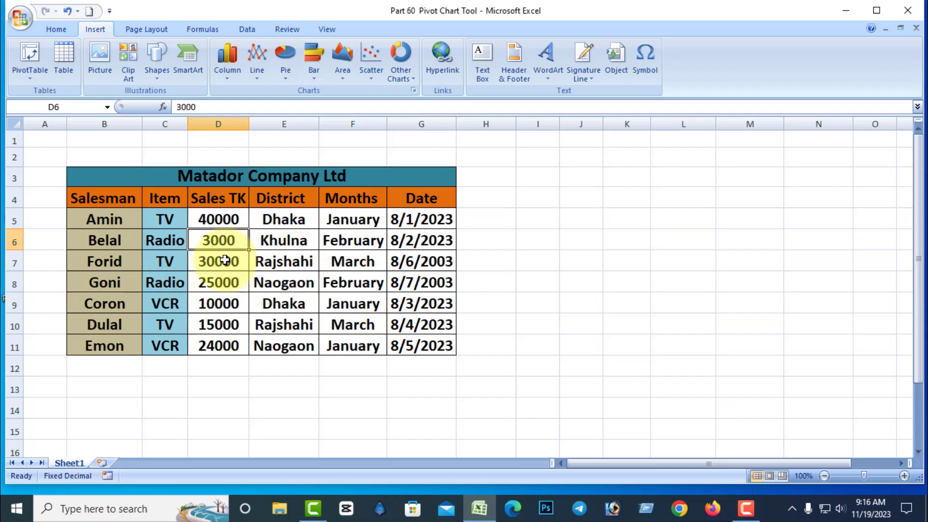
Create a PivotTable from the sales table range B4:G11 on a new worksheet.
left_click(222, 261)
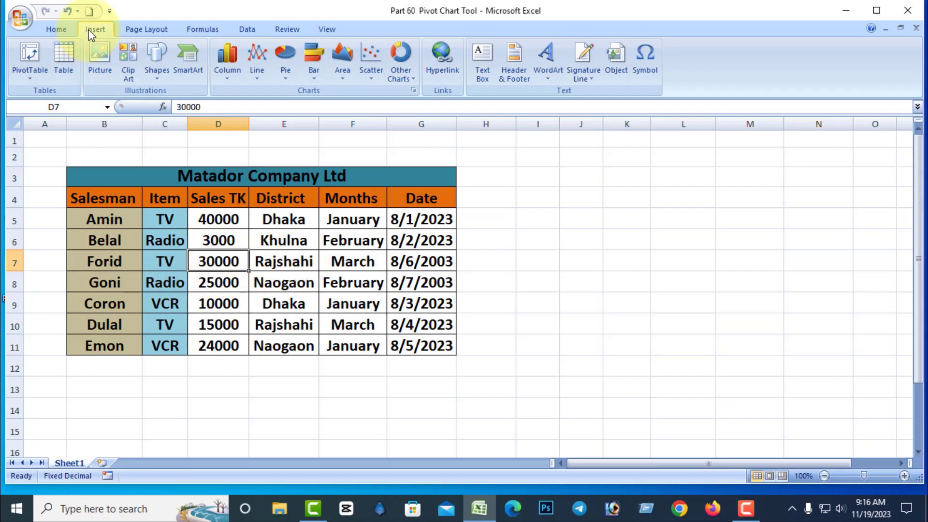
left_click(34, 76)
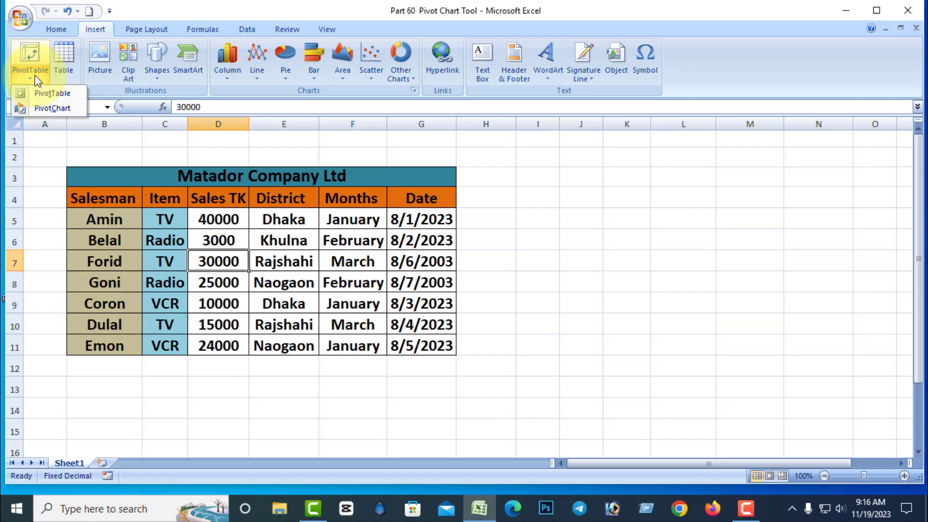
left_click(60, 93)
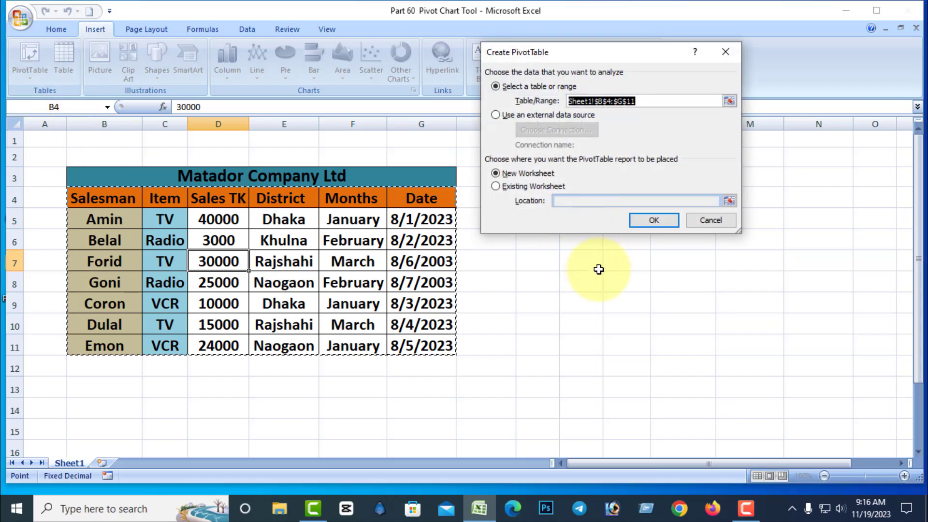
left_click(653, 221)
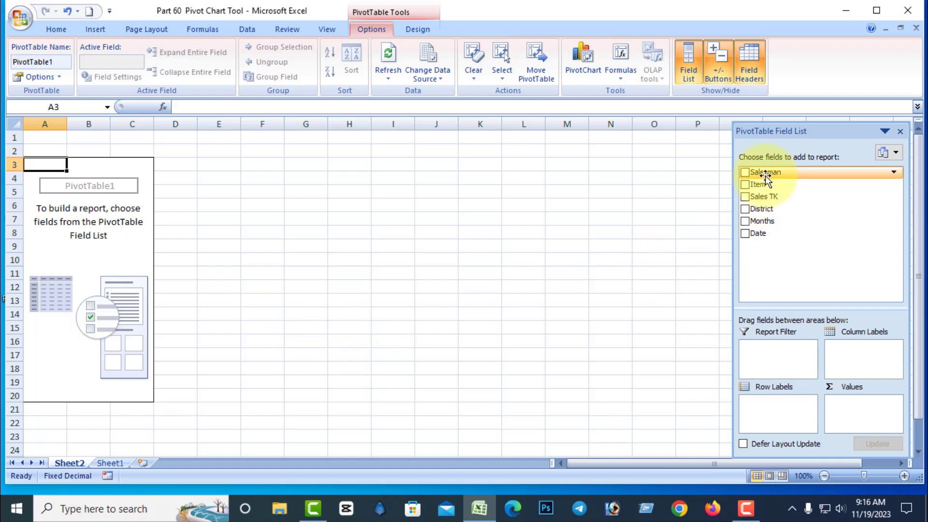
Lay out the pivot with Salesman as rows, Item as columns, Sales TK as values and District as report filter.
left_click_drag(767, 173, 766, 408)
left_click_drag(758, 185, 846, 345)
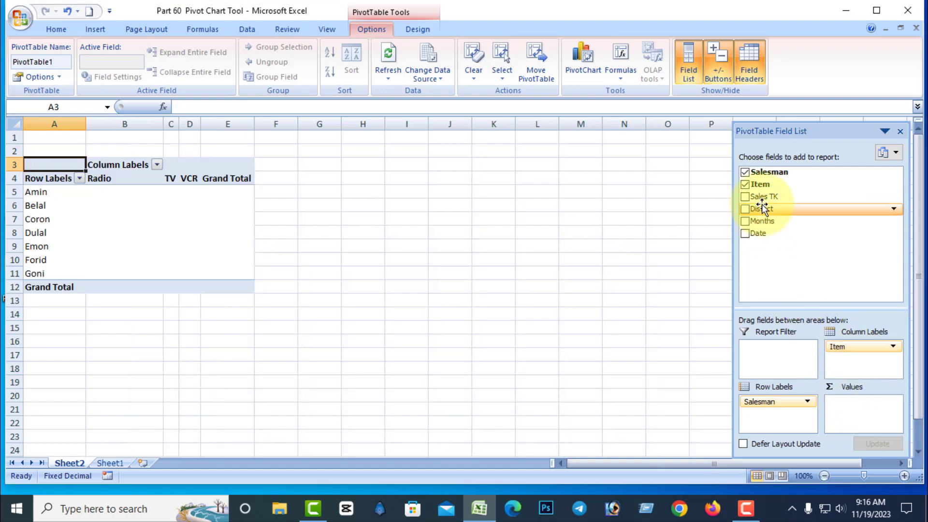
left_click_drag(763, 201, 854, 415)
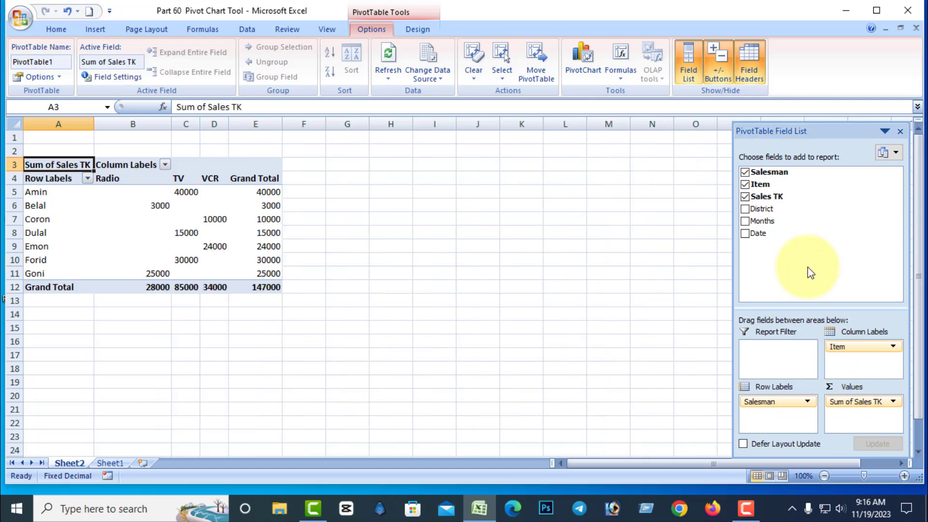
left_click_drag(767, 209, 759, 350)
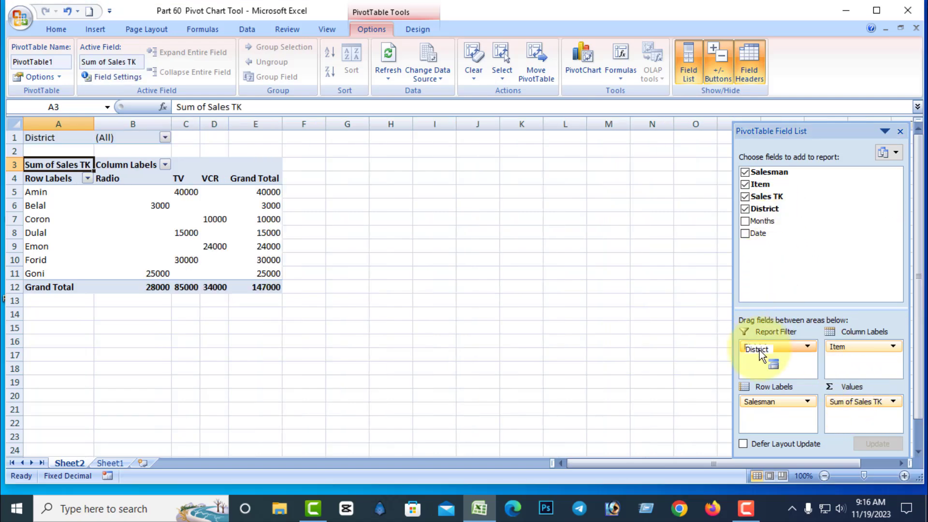
Apply all borders and center alignment to the pivot table range A3:E12.
left_click_drag(265, 287, 39, 167)
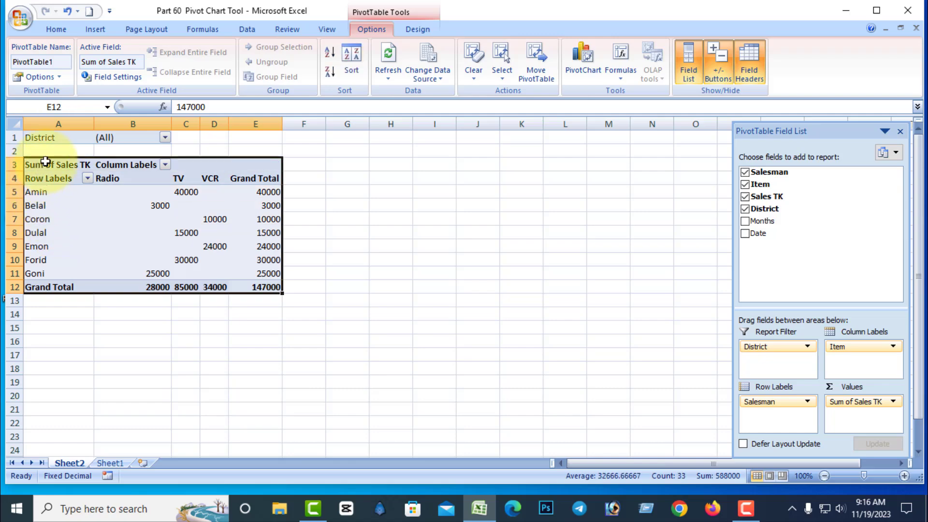
left_click(55, 28)
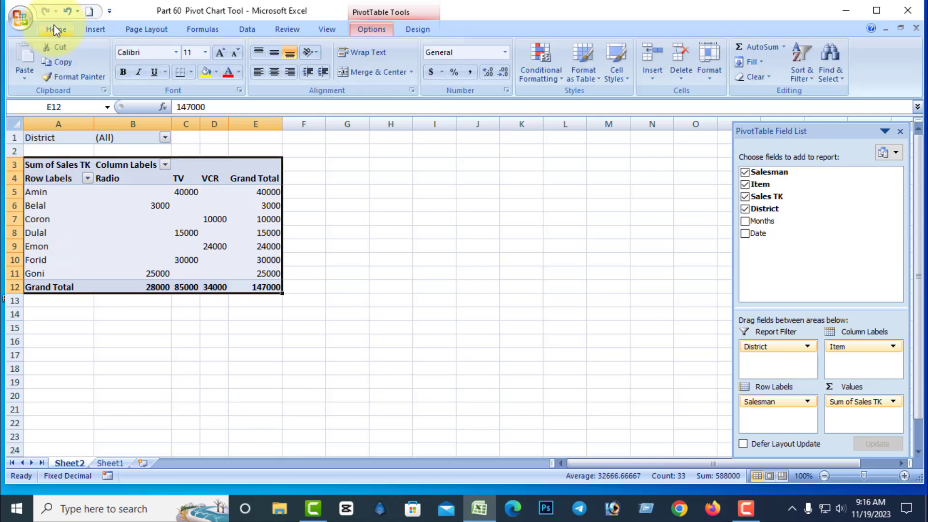
left_click(192, 73)
left_click(208, 179)
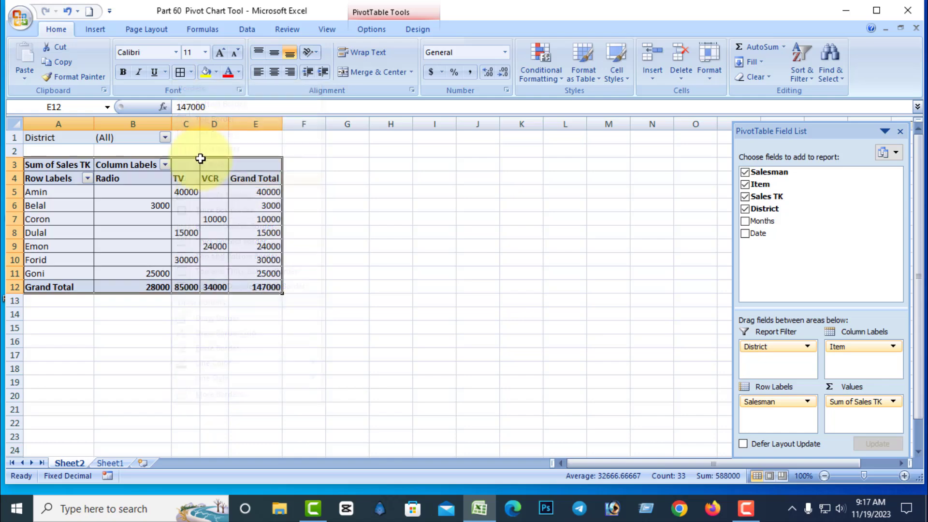
left_click(276, 72)
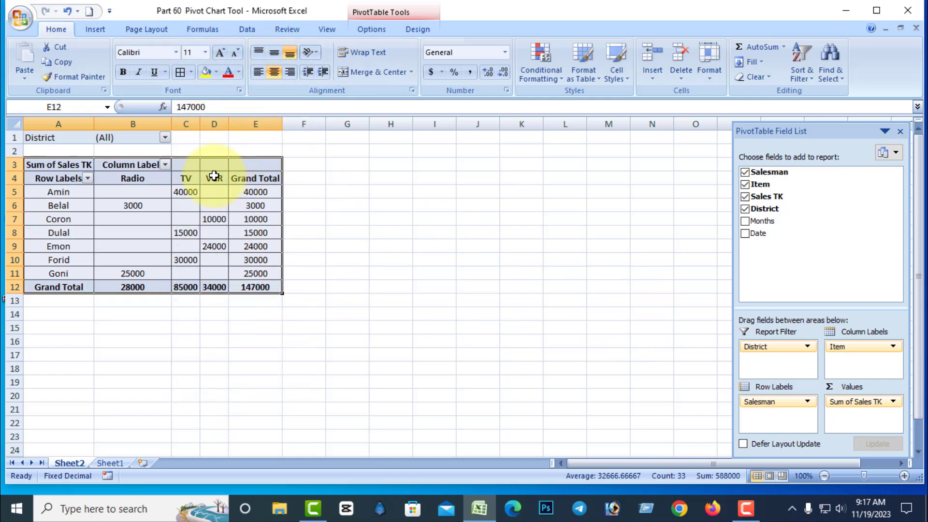
Insert a clustered column PivotChart from the pivot table.
left_click(212, 165)
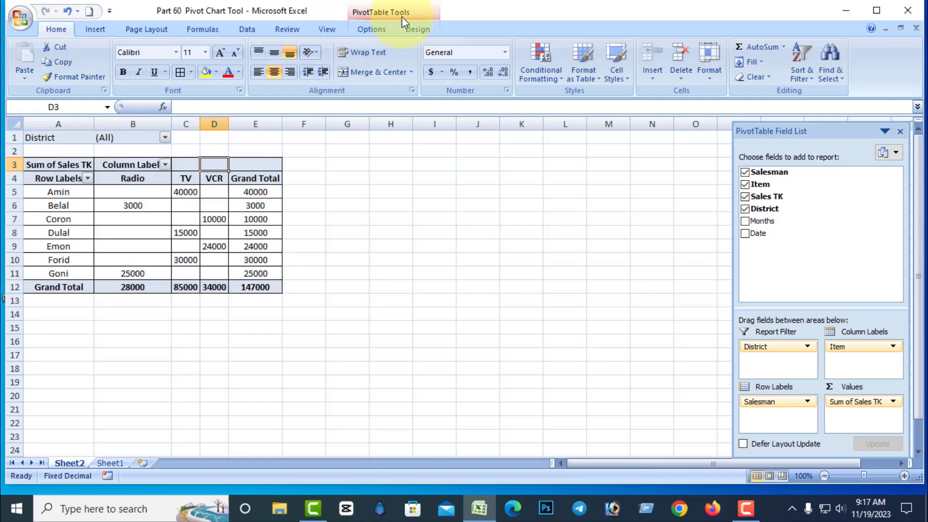
left_click(375, 30)
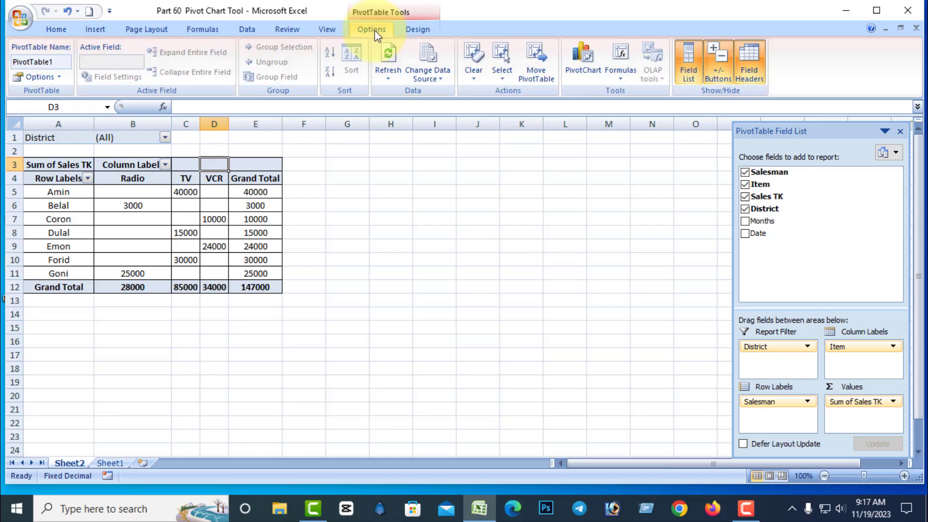
left_click(582, 76)
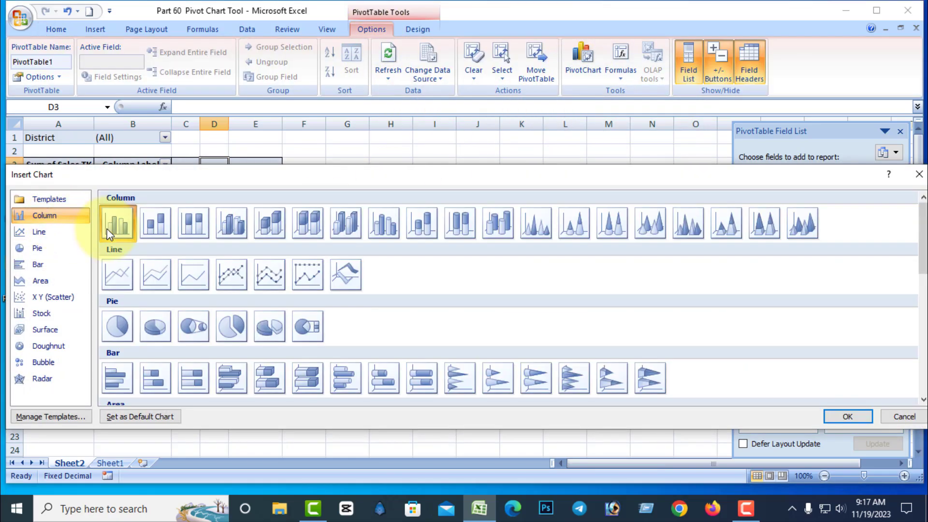
double_click(116, 226)
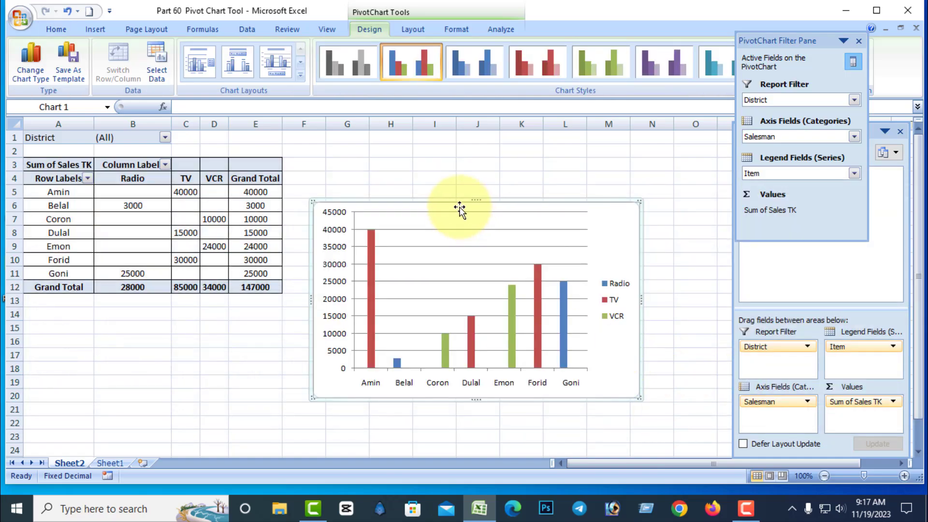
Move the PivotChart up beside the pivot table, starting around row 3.
left_click_drag(459, 205, 469, 160)
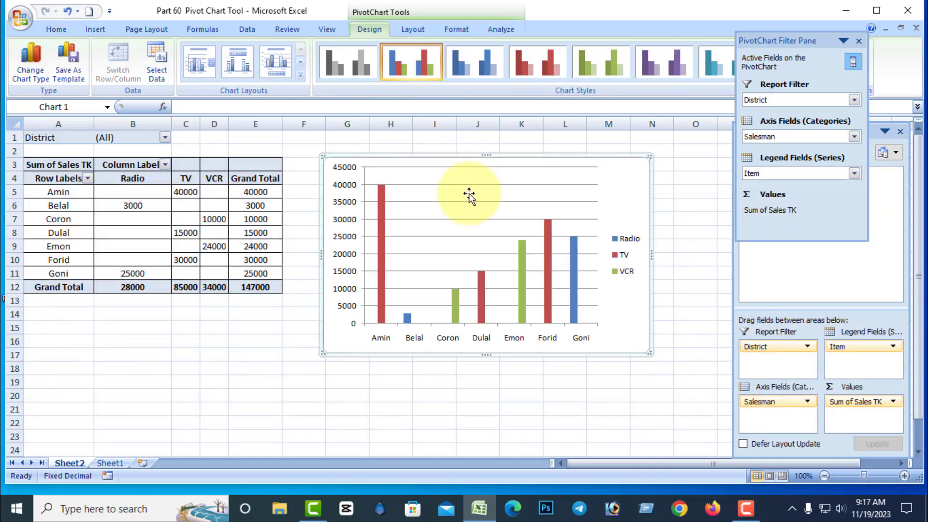
left_click(590, 181)
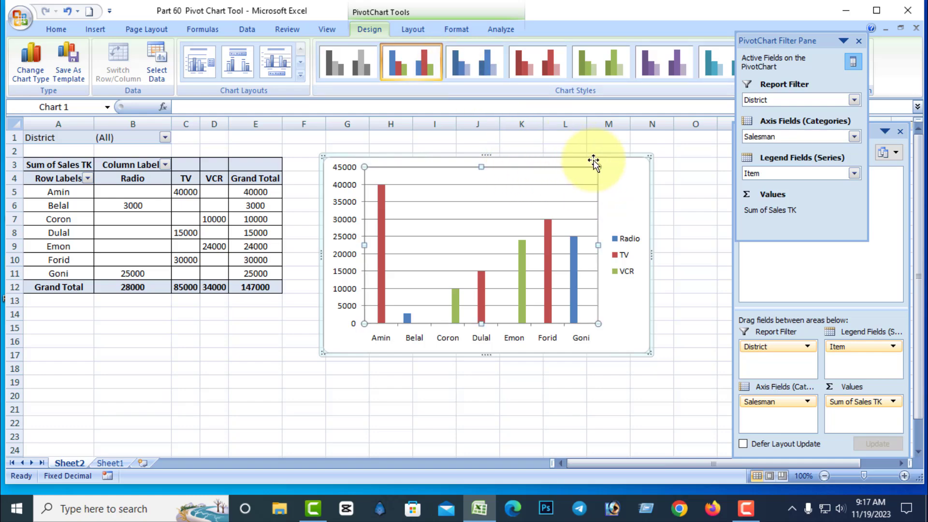
left_click(616, 189)
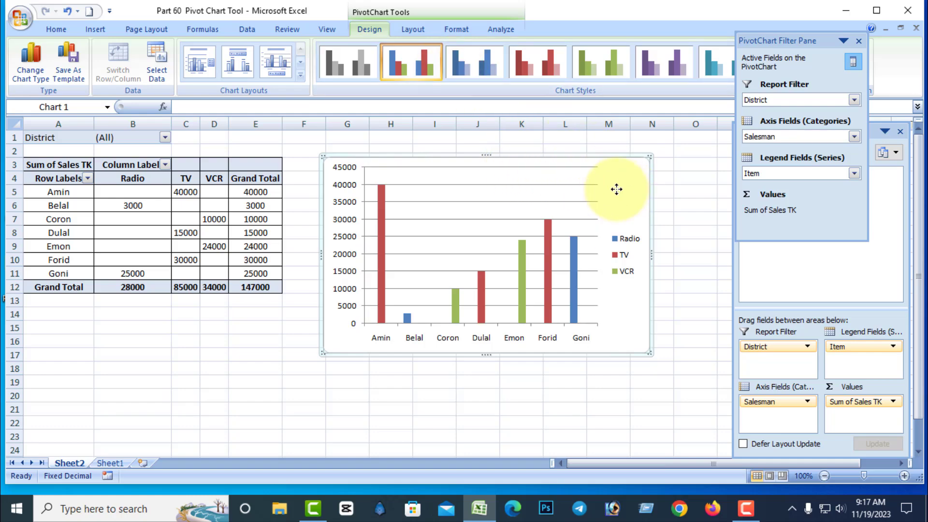
Apply the orange intense effect shape style to the chart area.
left_click(373, 24)
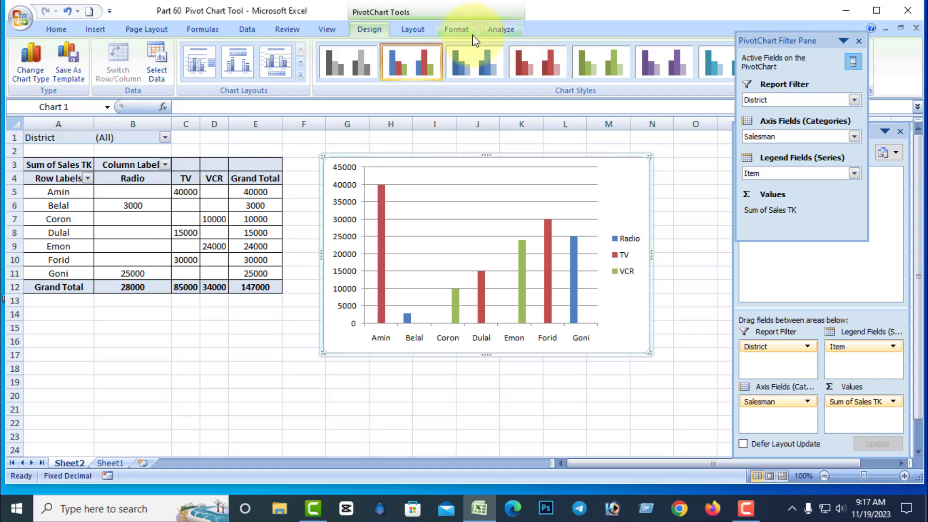
left_click(456, 30)
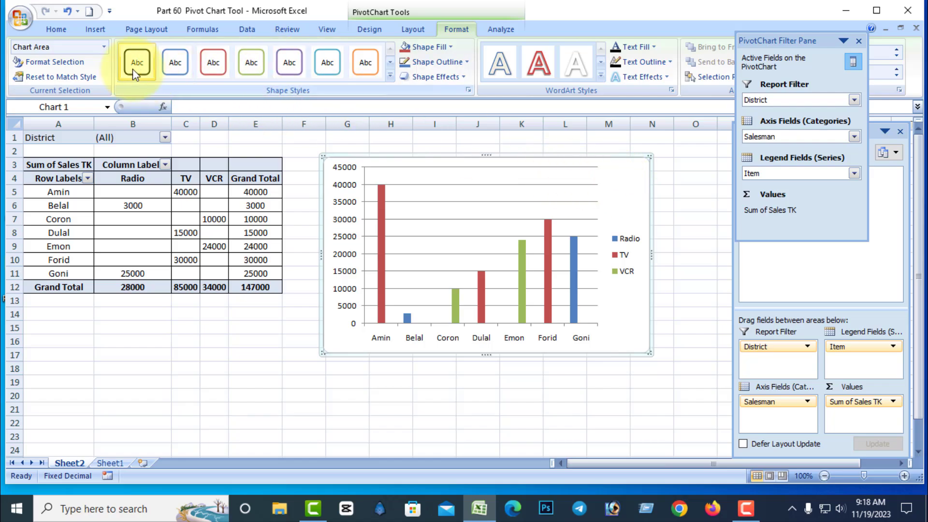
left_click(254, 63)
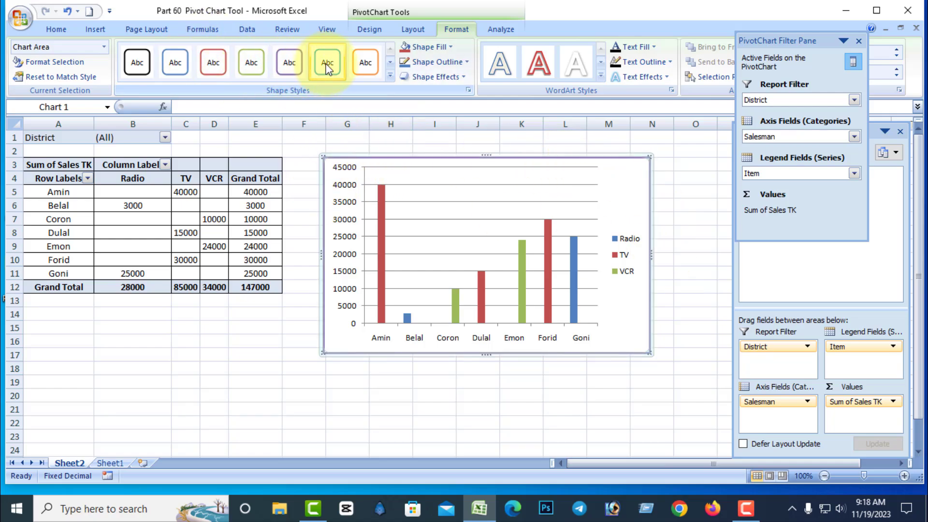
left_click(365, 63)
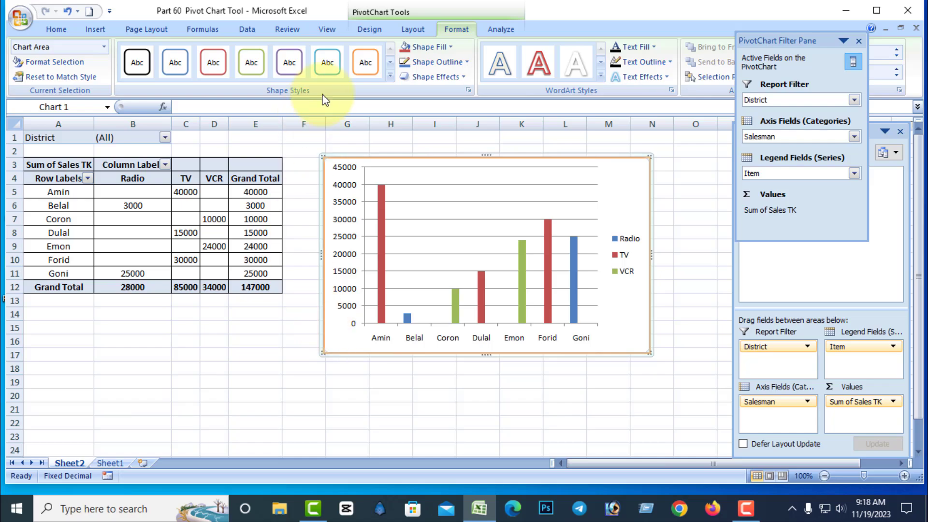
left_click(389, 77)
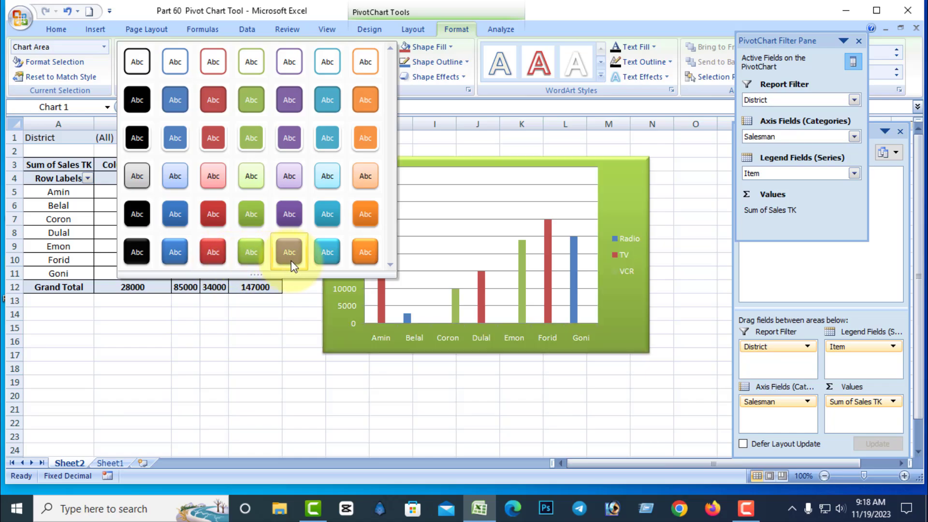
left_click(369, 250)
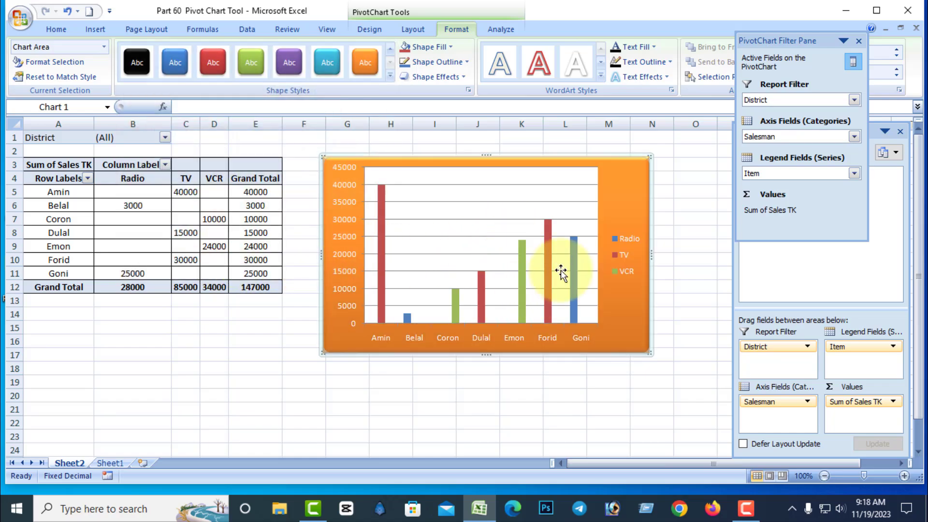
Apply the Intense Effect - Accent 5 shape style to the plot area and fill it purple.
left_click(468, 211)
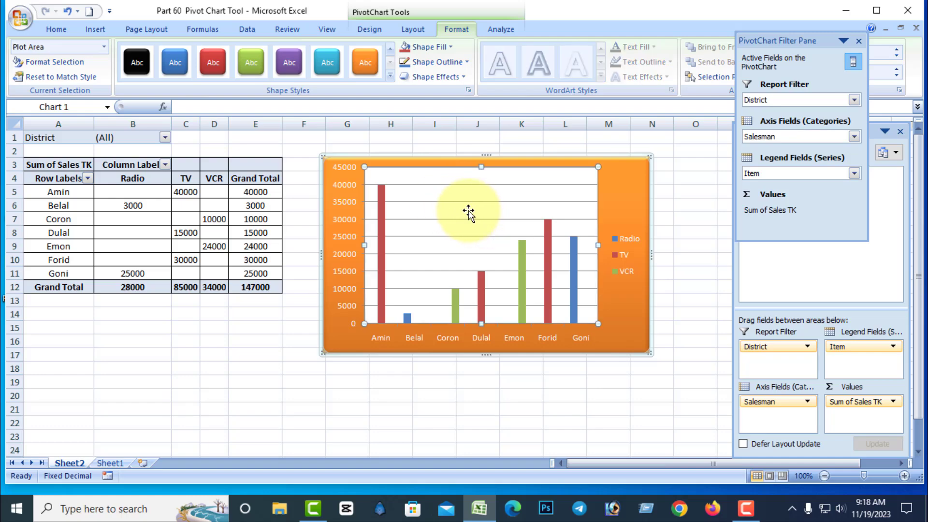
left_click(390, 75)
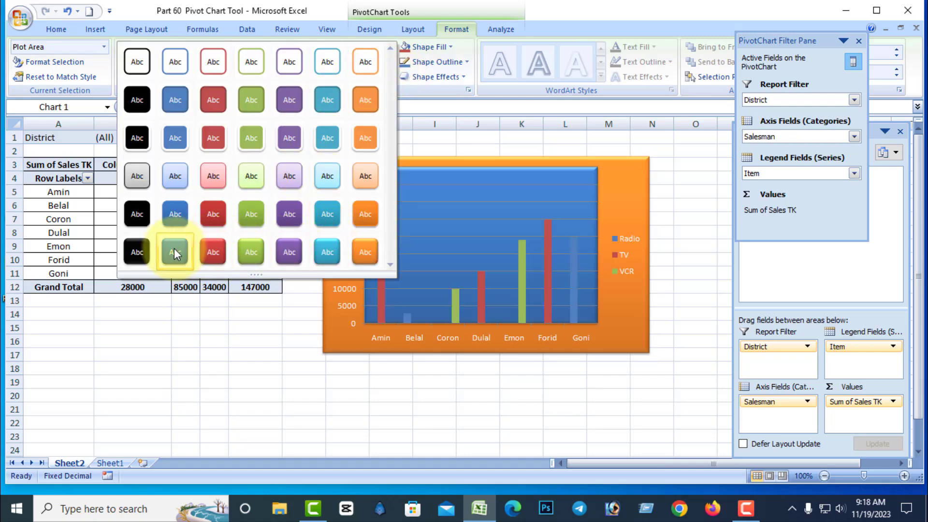
left_click(331, 250)
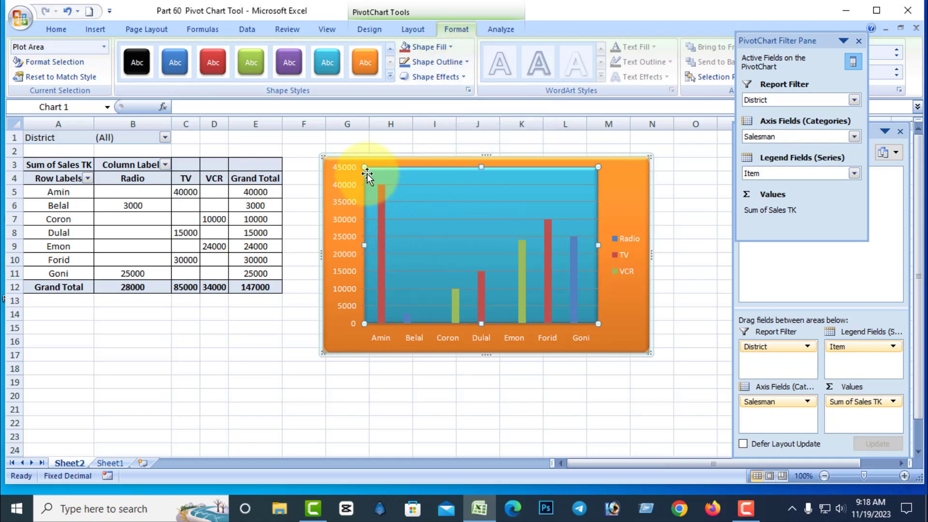
left_click(451, 48)
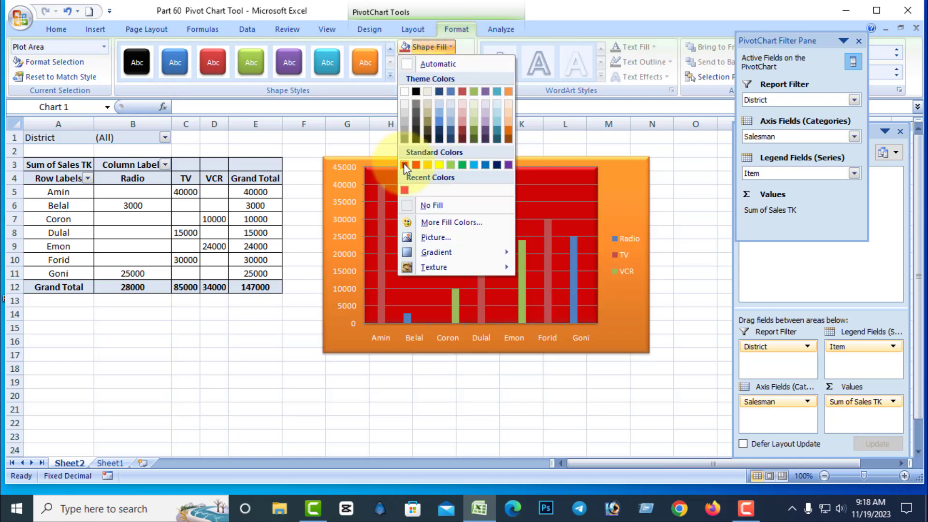
left_click(508, 165)
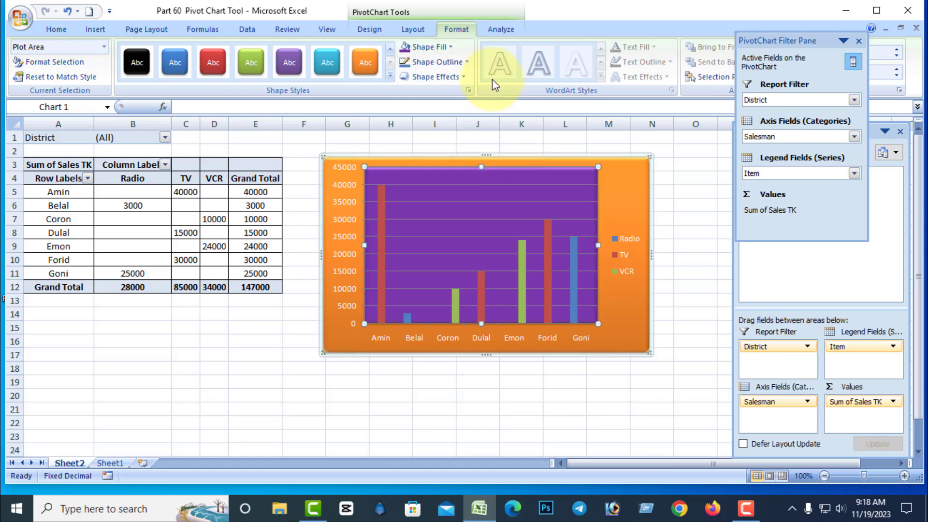
Give the plot area a 6 pt outline in blue.
left_click(467, 63)
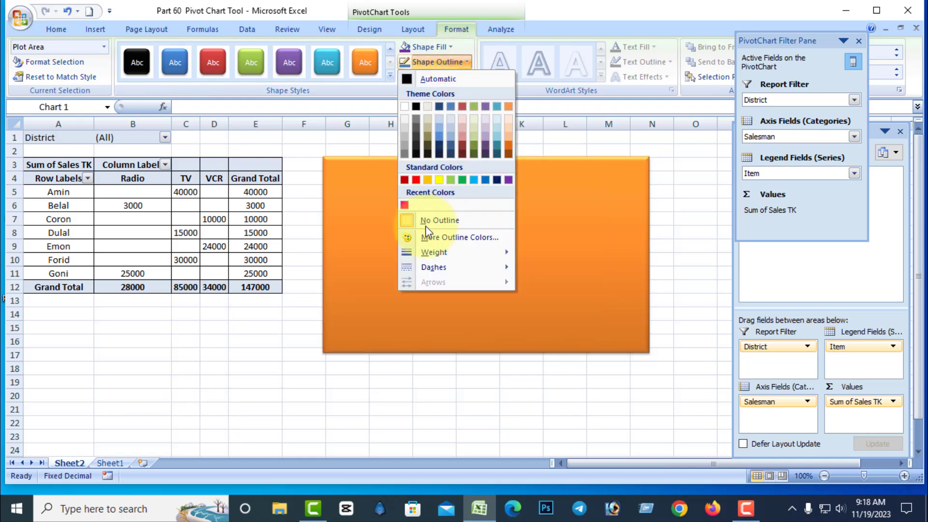
mouse_move(429, 255)
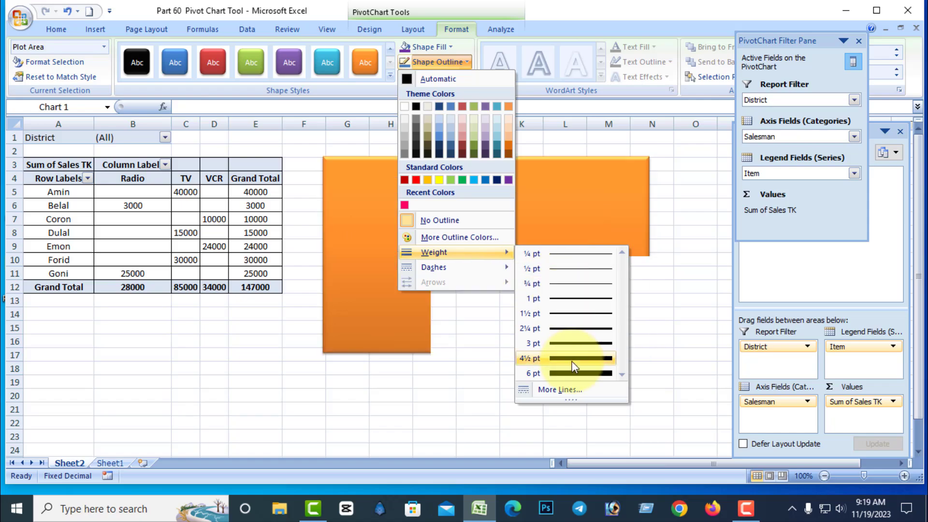
left_click(582, 373)
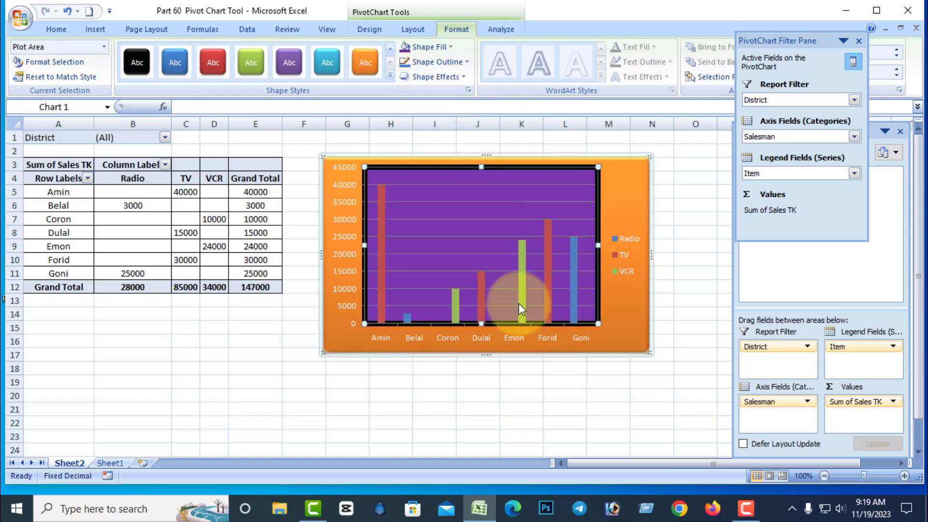
left_click(463, 63)
left_click(464, 62)
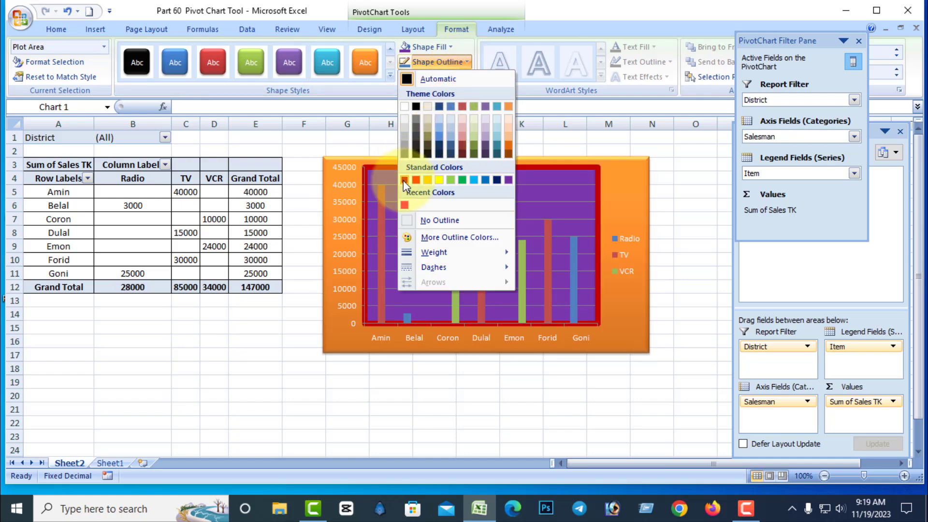
left_click(486, 180)
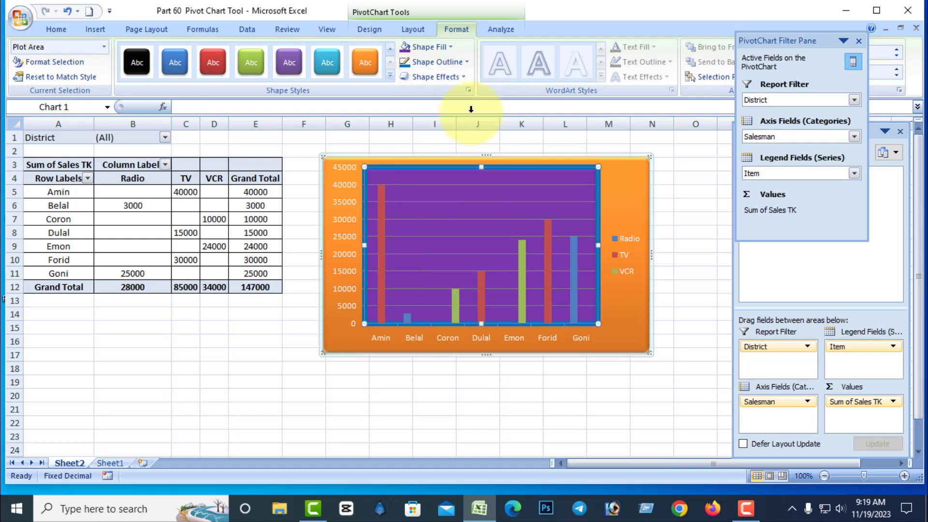
Change the plot area's outline to a square dot dashed line.
left_click(465, 62)
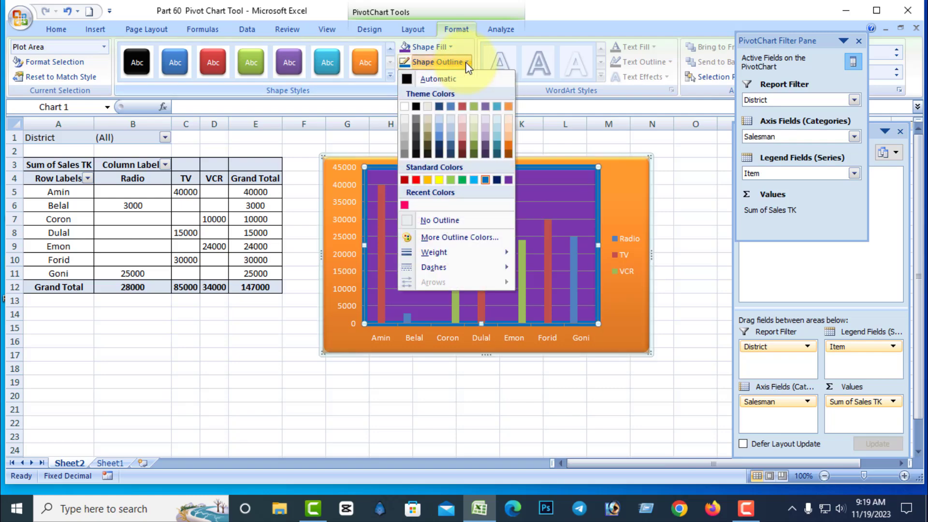
left_click(465, 62)
left_click(465, 63)
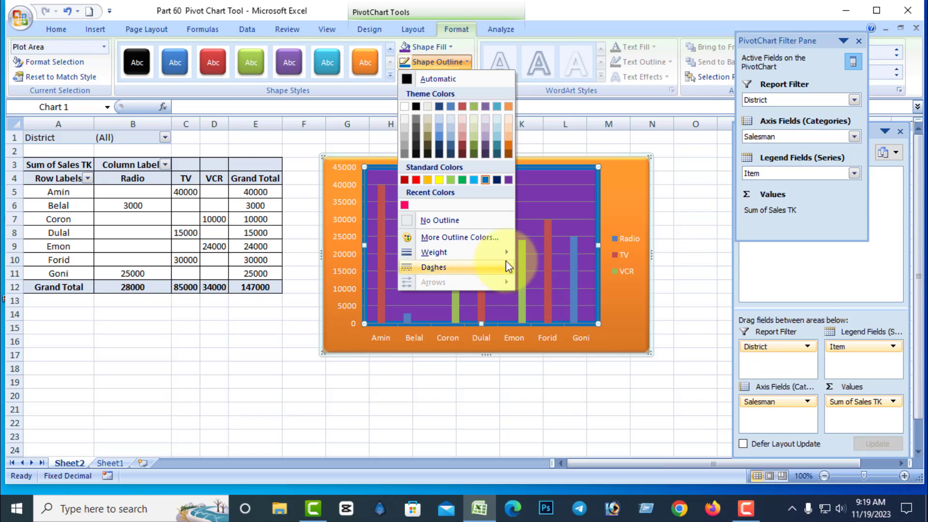
mouse_move(451, 268)
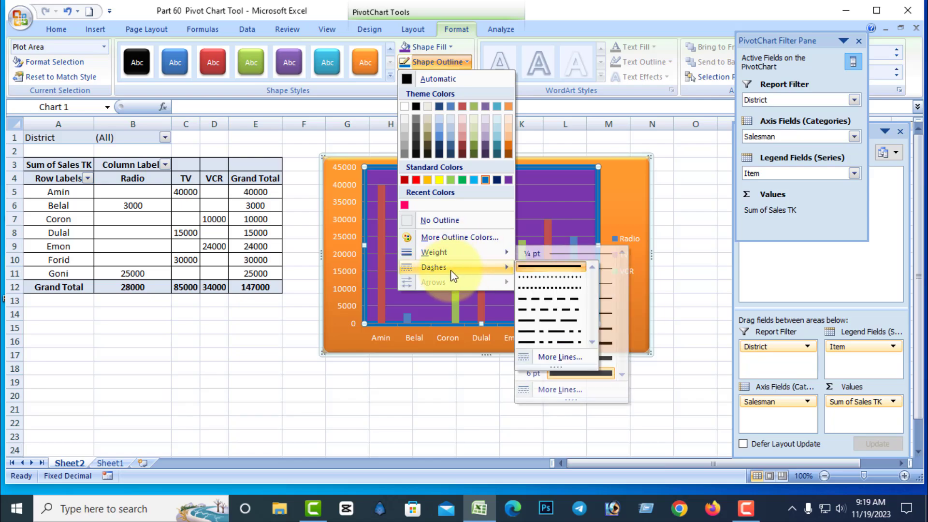
left_click(545, 286)
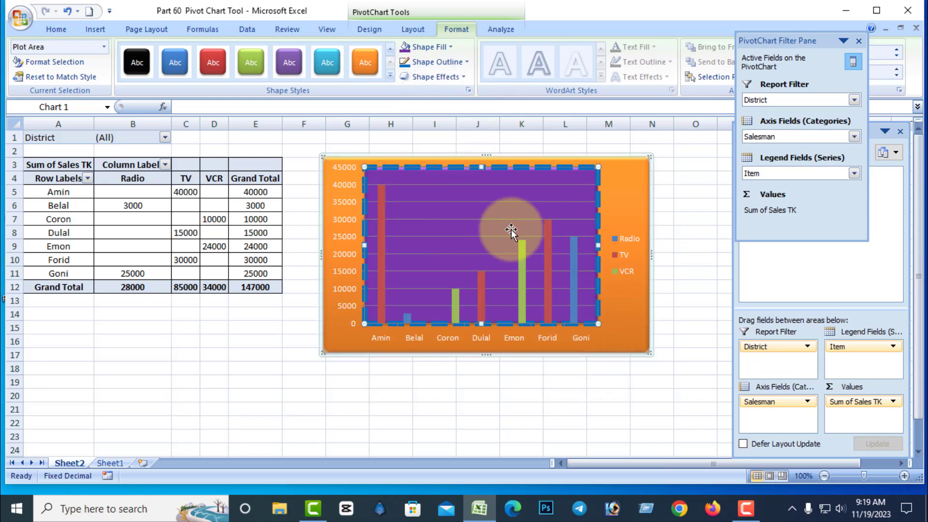
Apply a perspective shadow effect to the selected plot area.
left_click(463, 243)
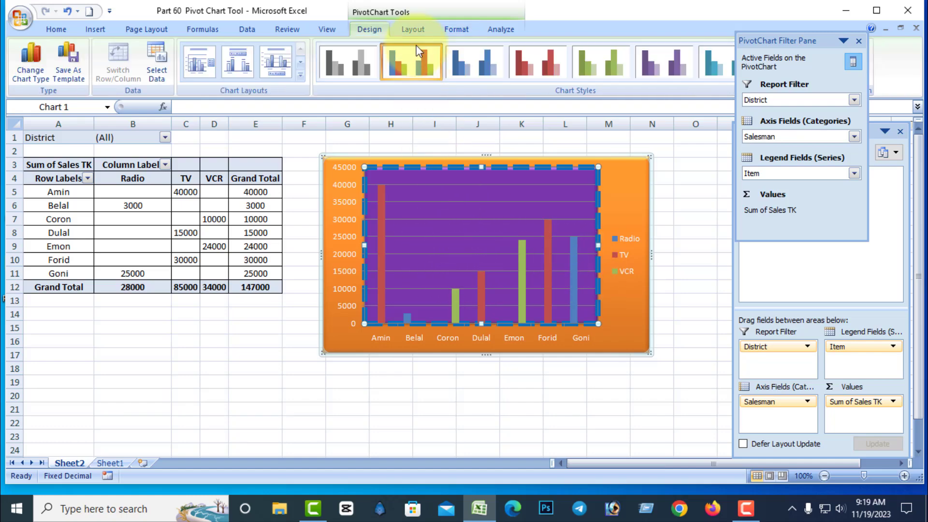
left_click(457, 30)
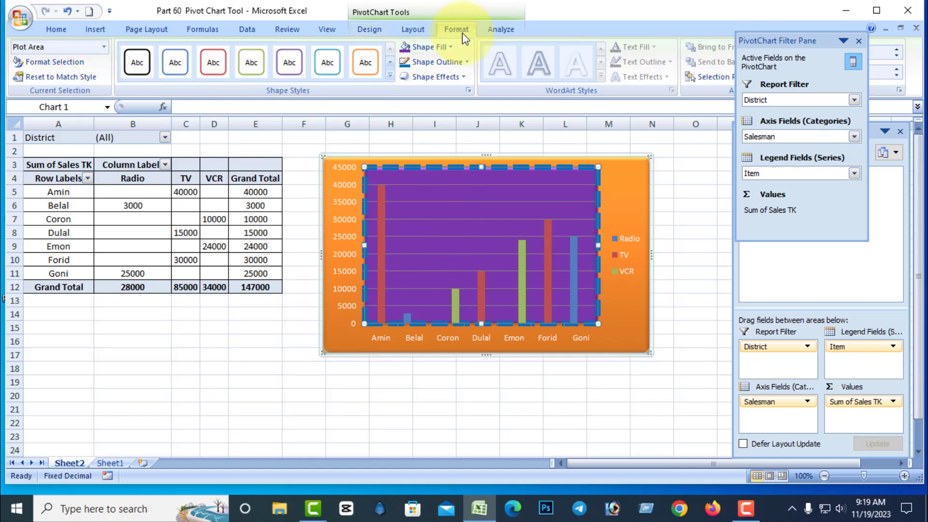
left_click(465, 82)
left_click(465, 82)
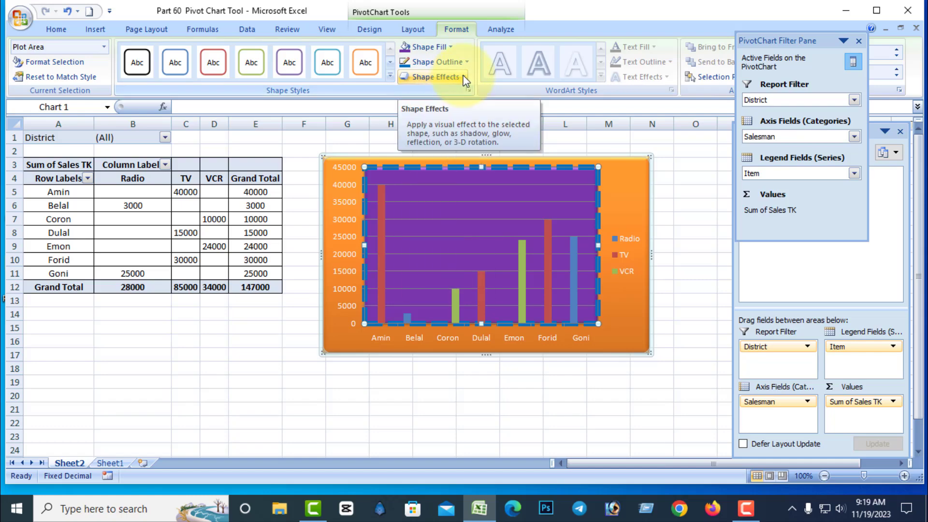
left_click(464, 81)
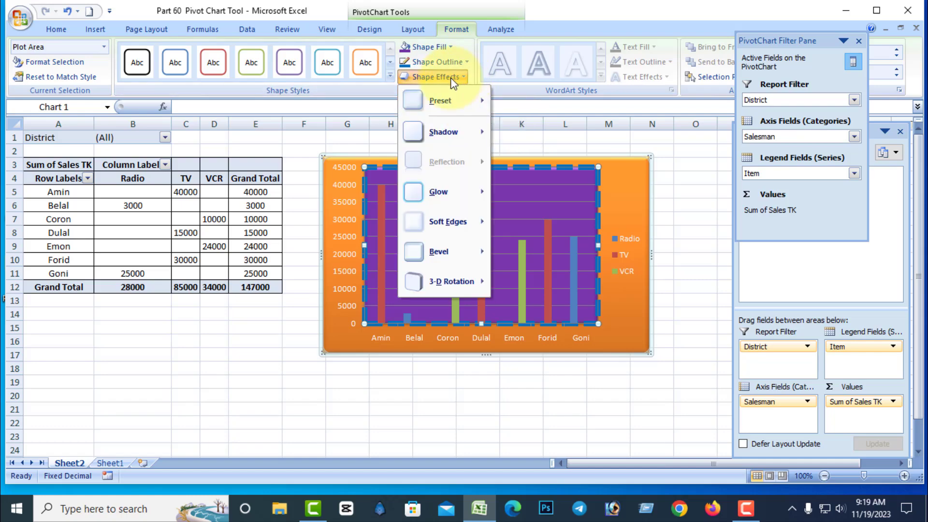
mouse_move(437, 132)
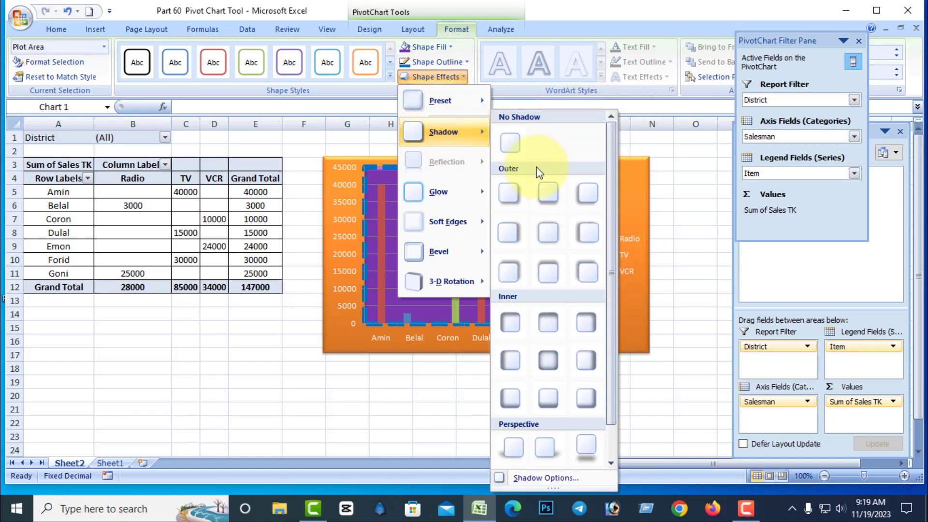
left_click(504, 455)
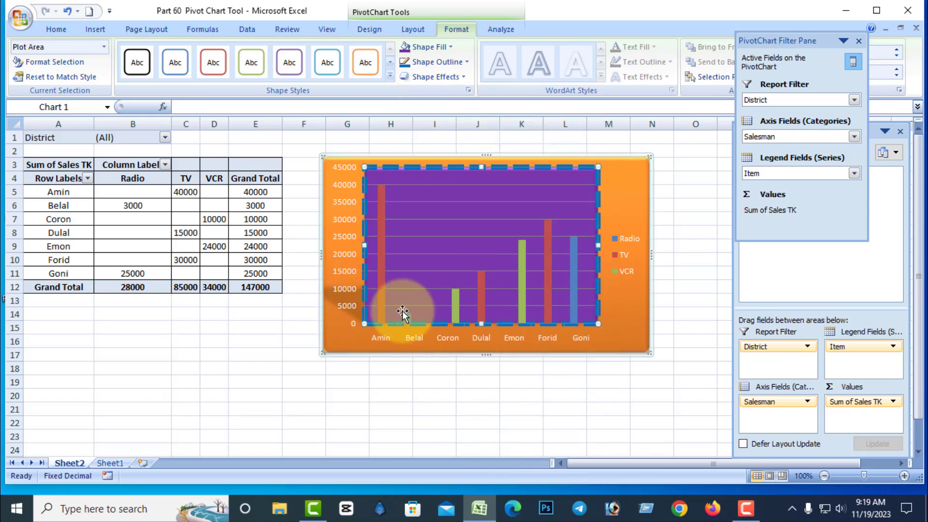
Select the chart area and apply a perspective shadow effect to it.
left_click(637, 201)
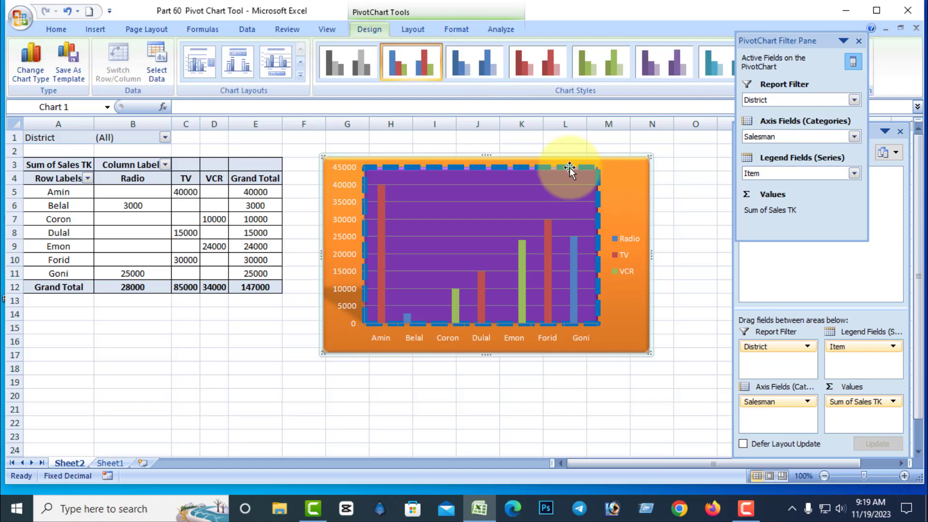
left_click(462, 25)
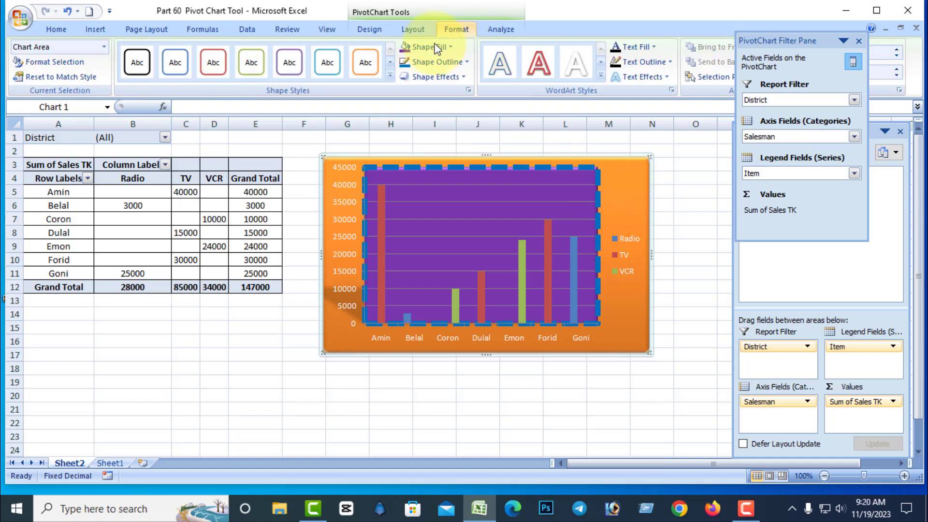
left_click(463, 78)
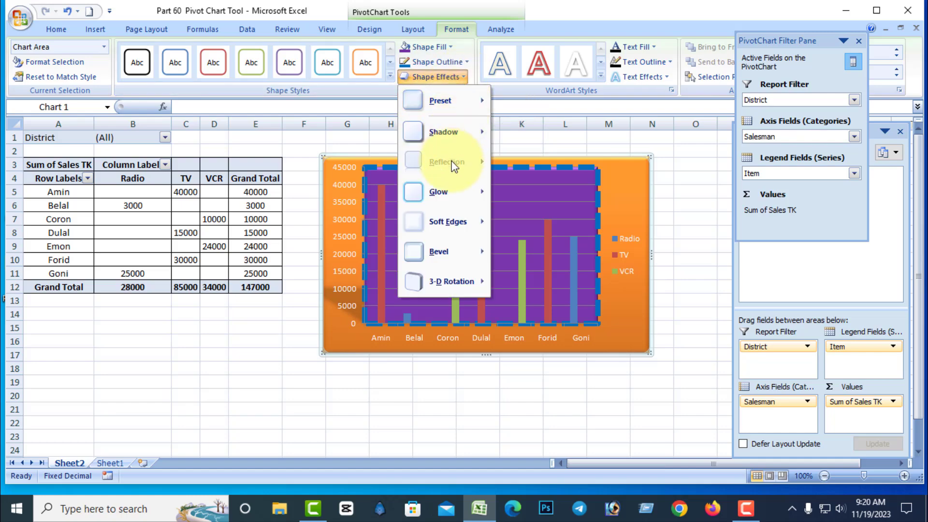
mouse_move(455, 134)
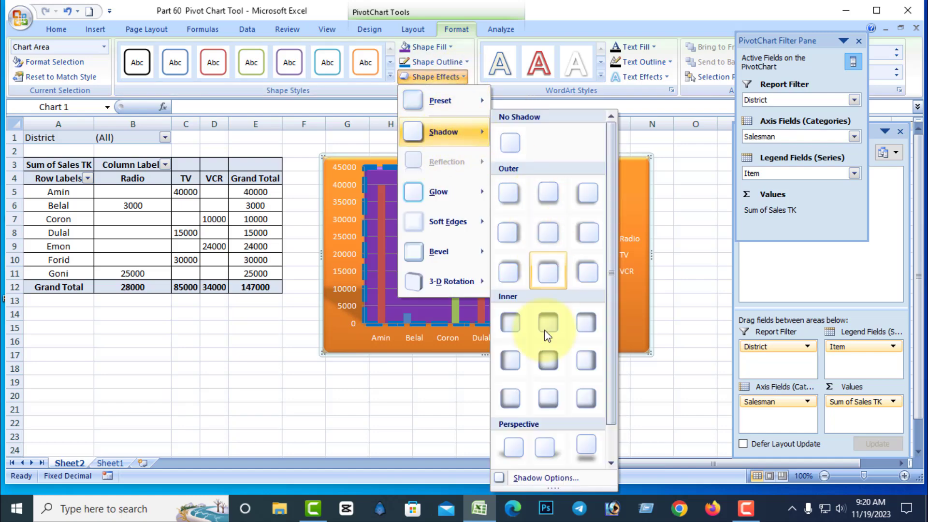
left_click(506, 449)
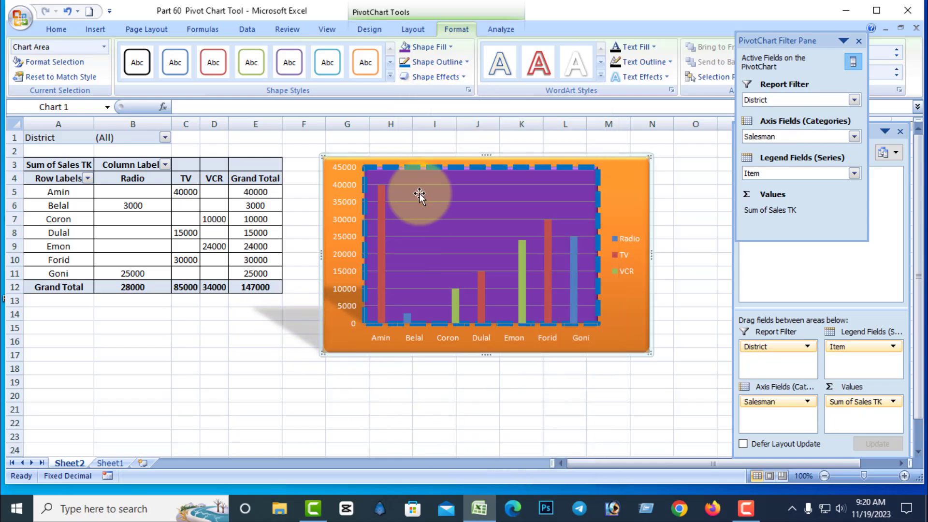
Apply a perspective 3-D rotation effect to the chart area.
left_click(462, 77)
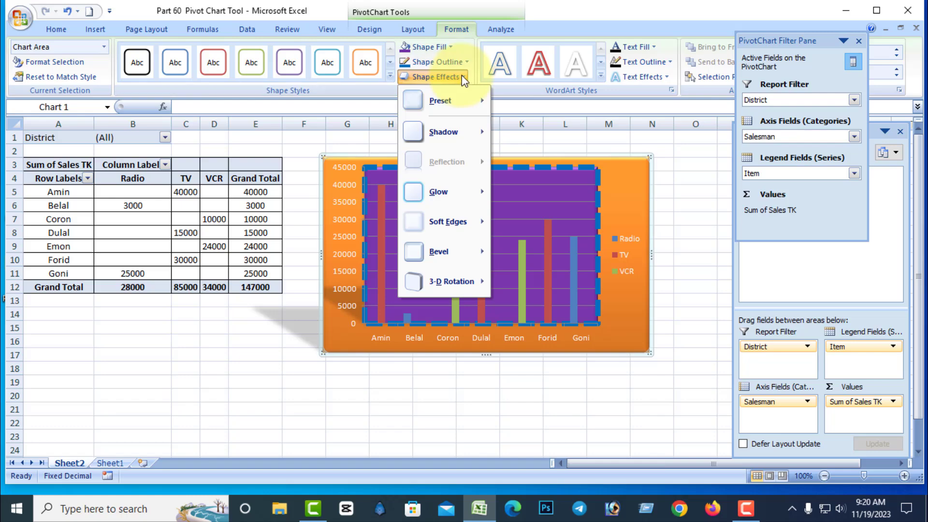
mouse_move(435, 283)
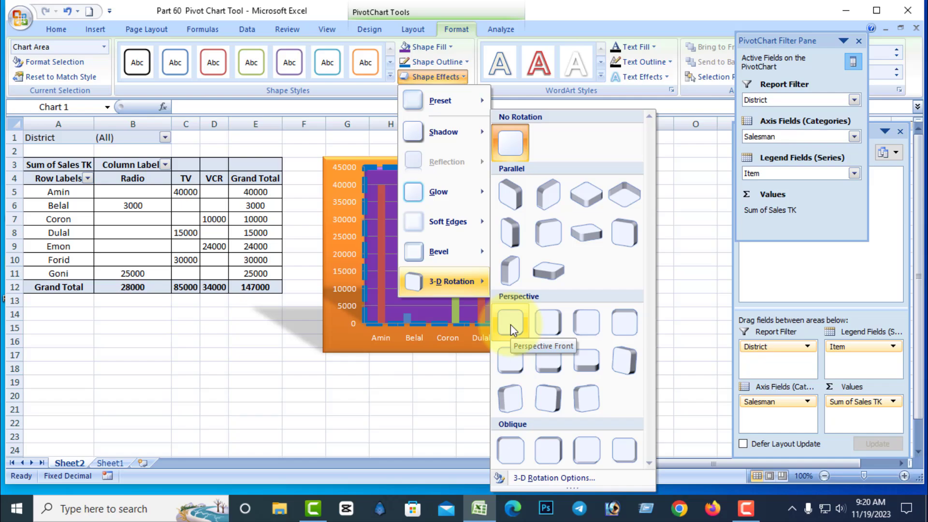
left_click(635, 363)
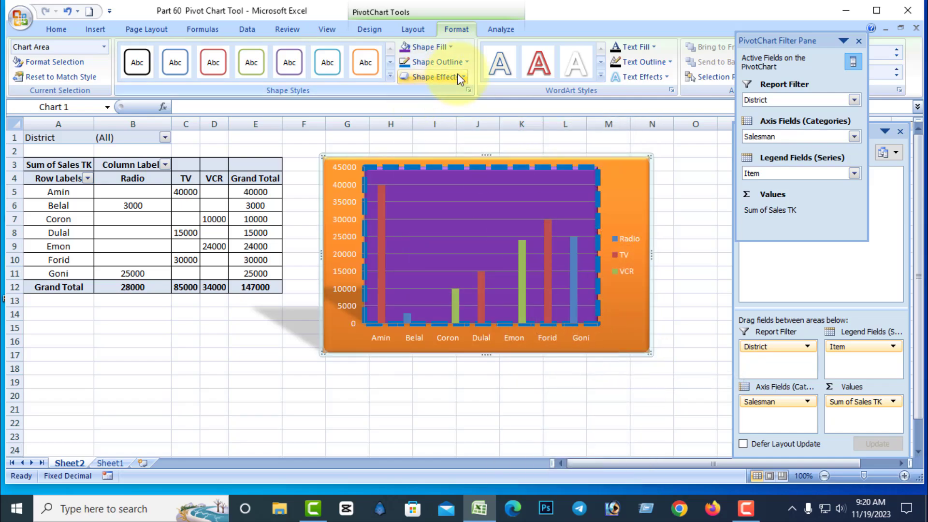
Select the plot area and remove its outline.
left_click(475, 216)
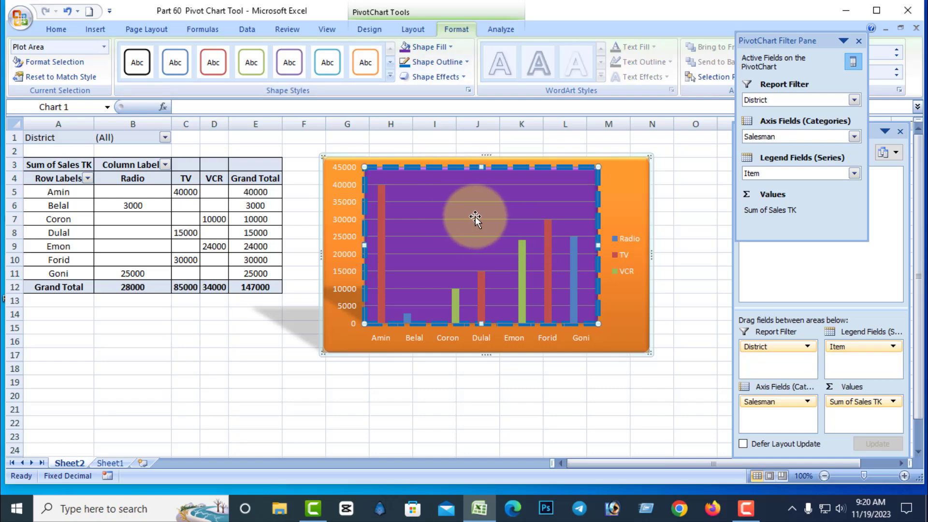
left_click(465, 62)
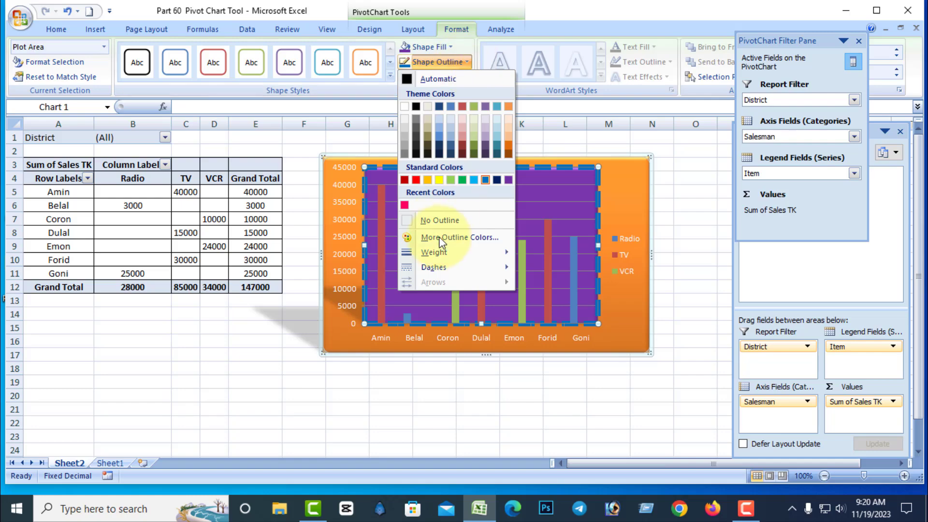
left_click(447, 219)
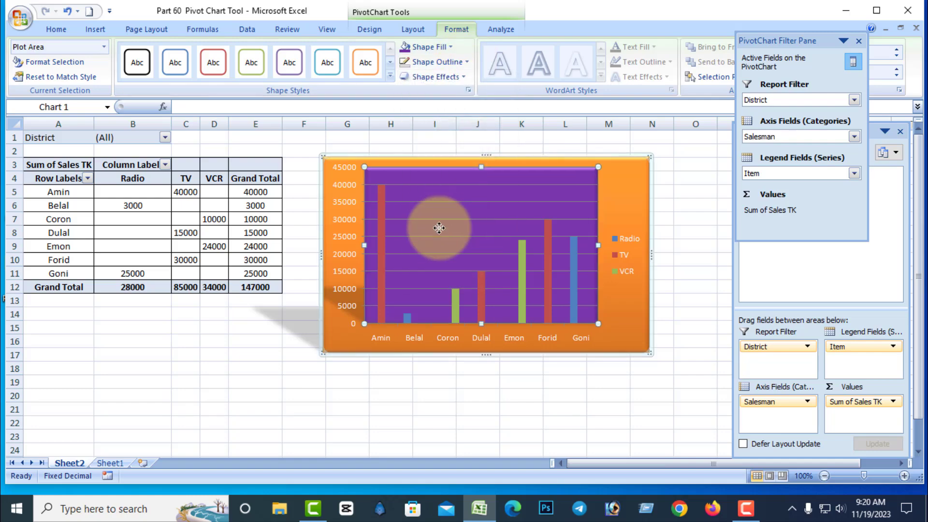
Select the chart area and remove its outline.
double_click(630, 222)
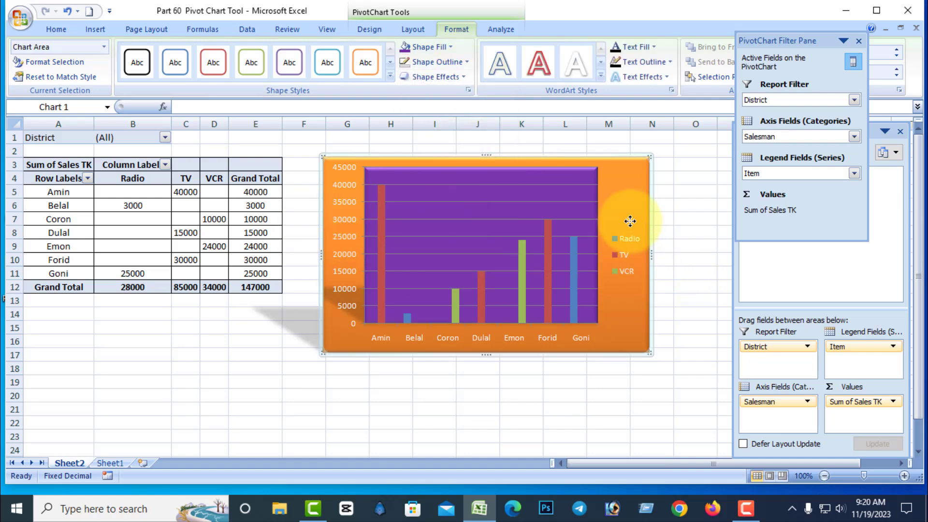
left_click(463, 29)
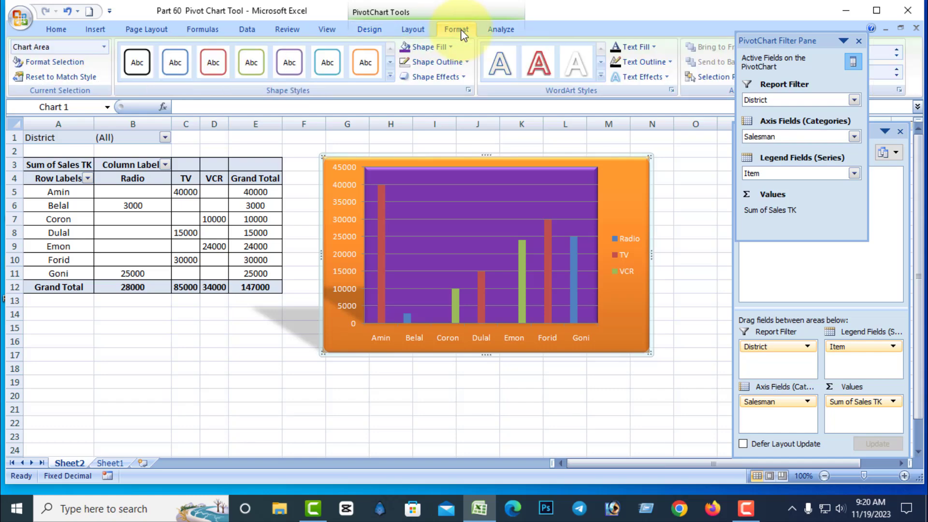
left_click(465, 62)
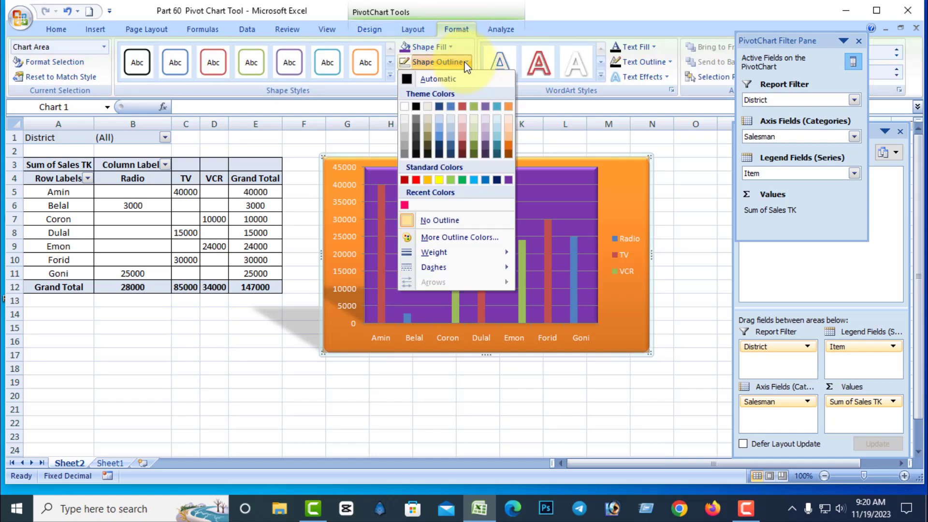
left_click(453, 221)
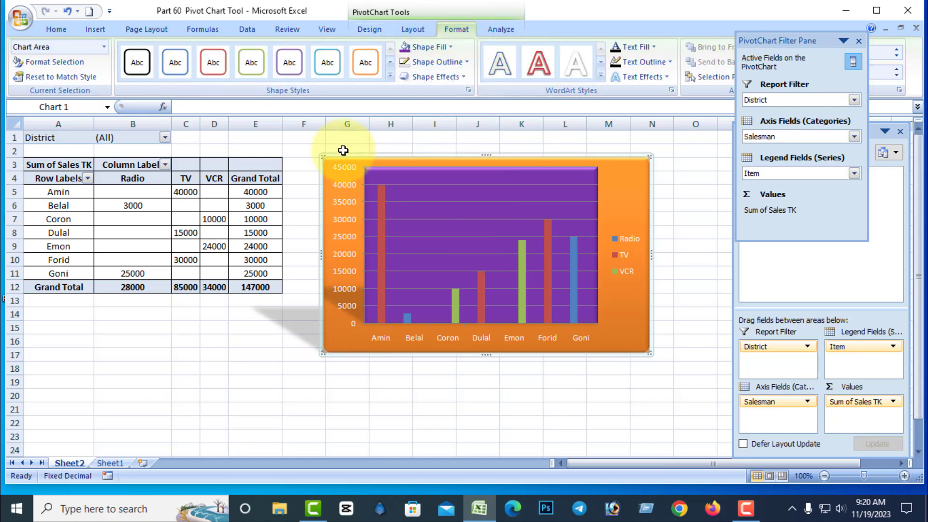
Apply an inner shadow effect to the chart area.
left_click(462, 78)
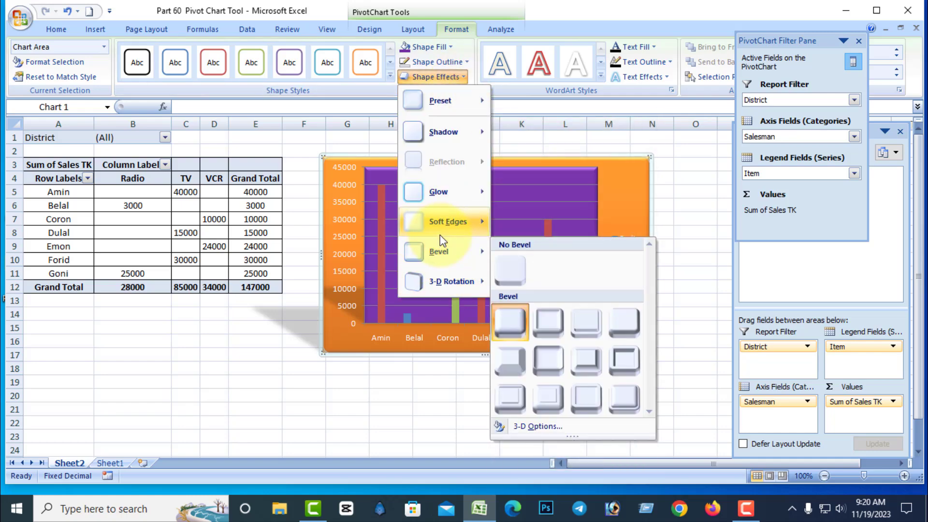
mouse_move(442, 221)
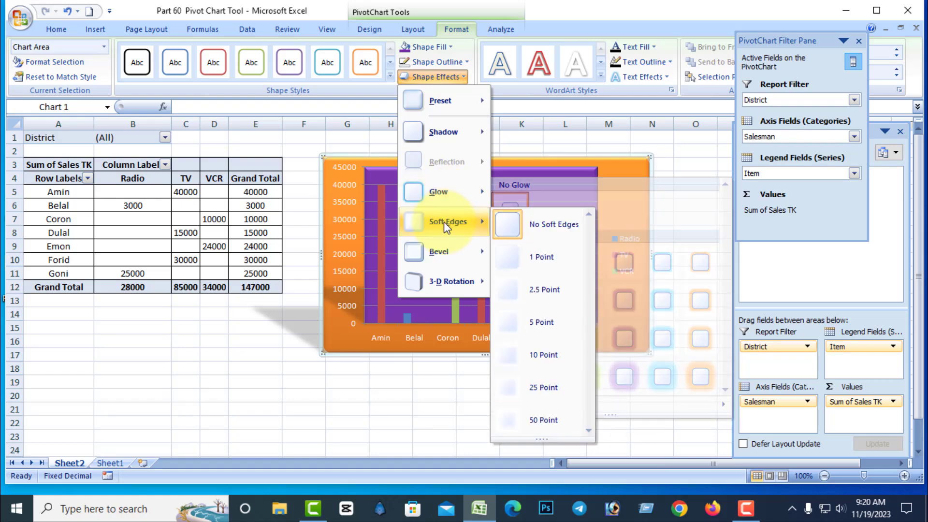
mouse_move(441, 131)
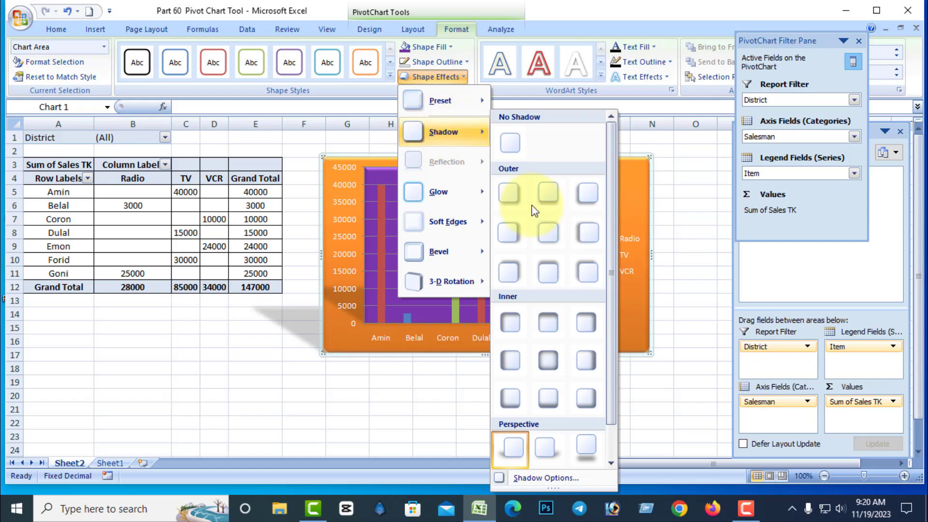
left_click(508, 323)
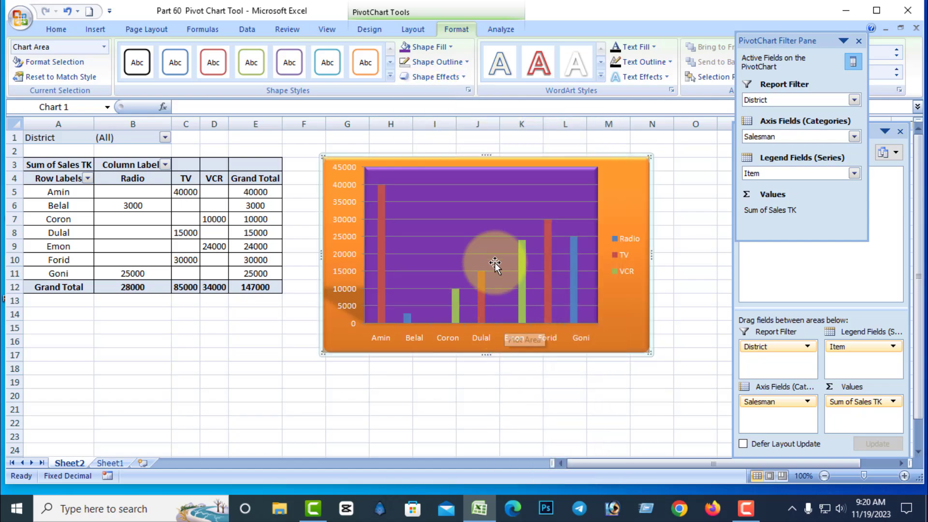